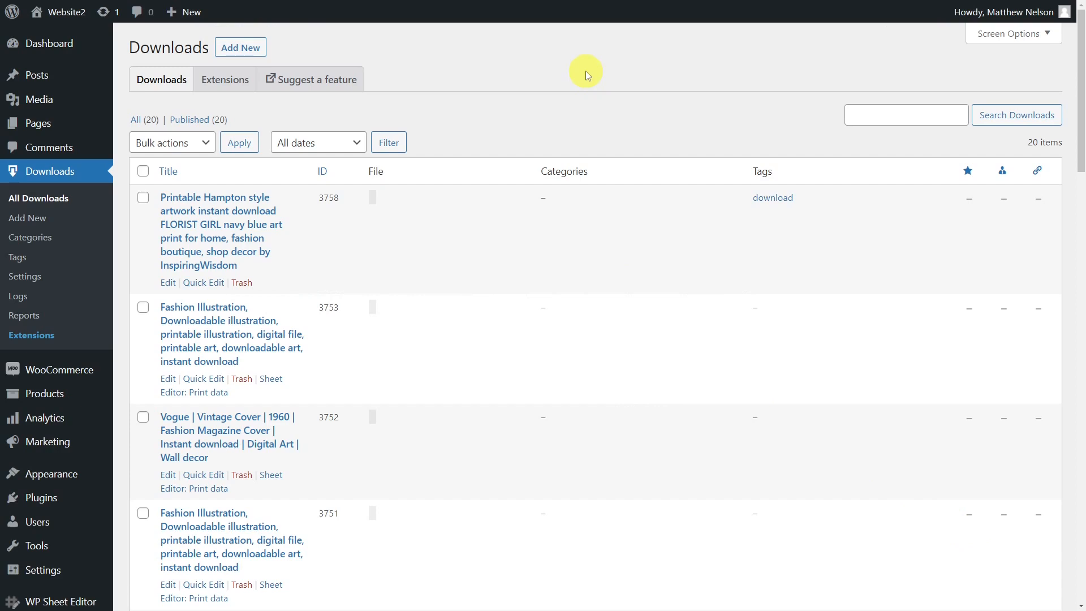
Open the WP Sheet Editor spreadsheet setup, choose Downloads as the content to edit, and save the choice
click(81, 603)
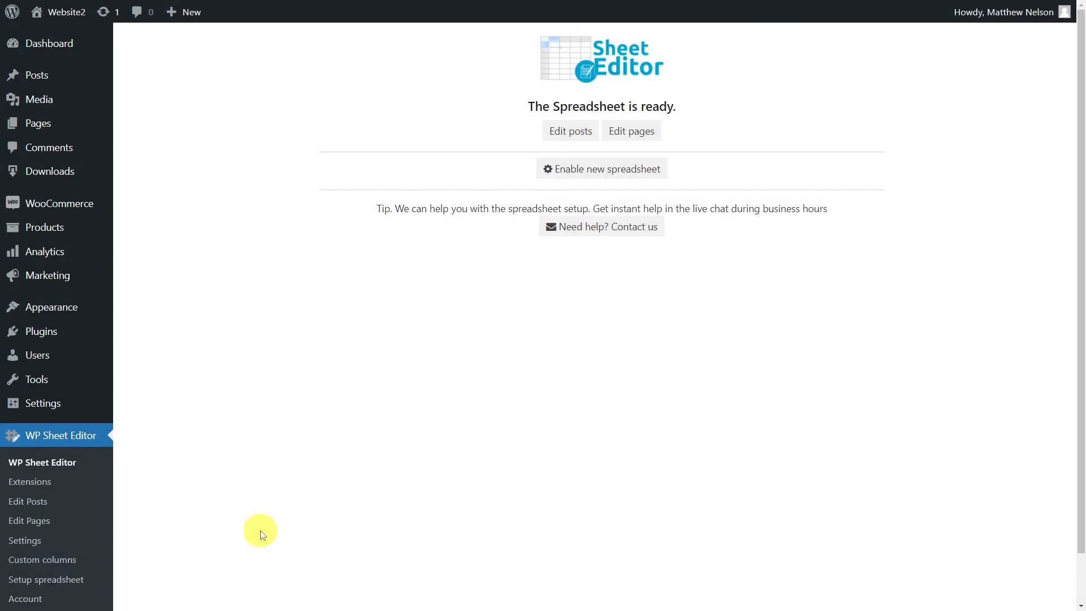
click(25, 585)
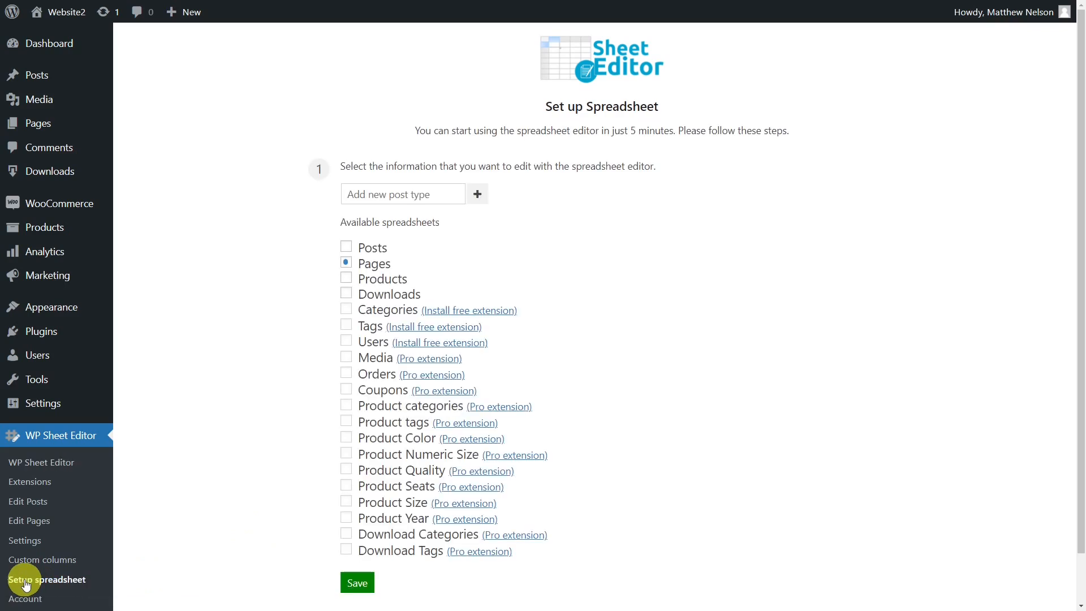
click(345, 293)
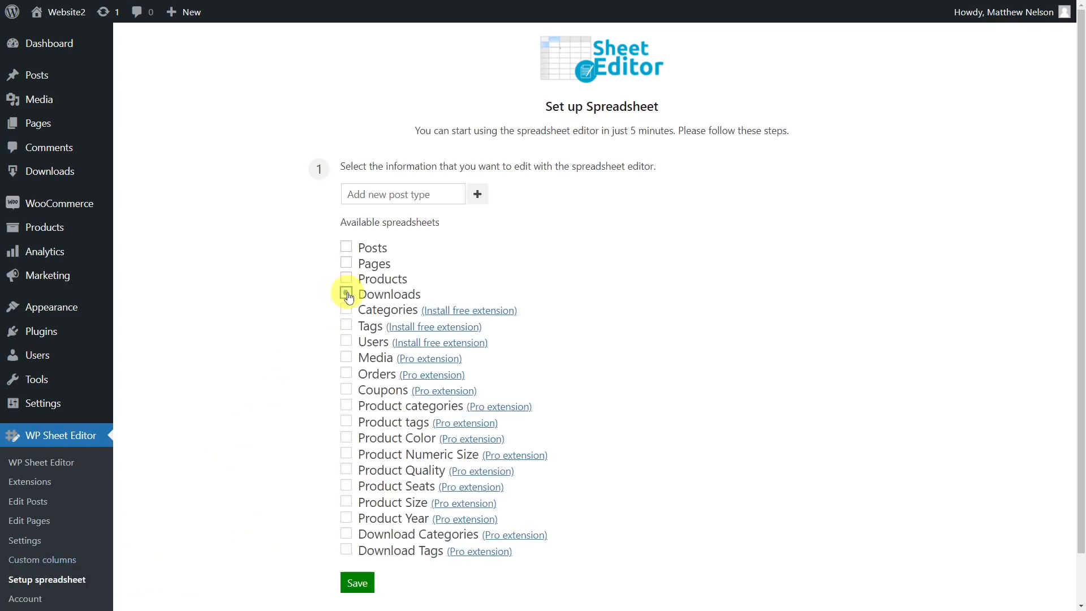
click(364, 585)
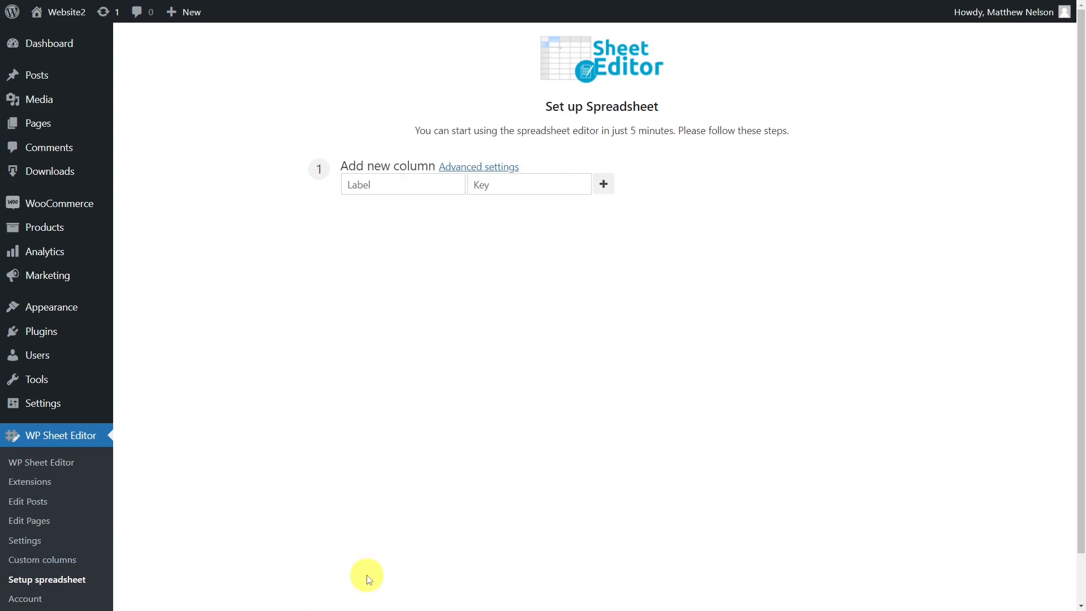
Disable the Modified Date, Date, Order and Featured Image columns for the Downloads spreadsheet and save the column setup
drag(449, 516, 676, 492)
scroll(656, 516, down, 3)
scroll(655, 517, down, 2)
drag(484, 274, 651, 263)
drag(485, 277, 645, 267)
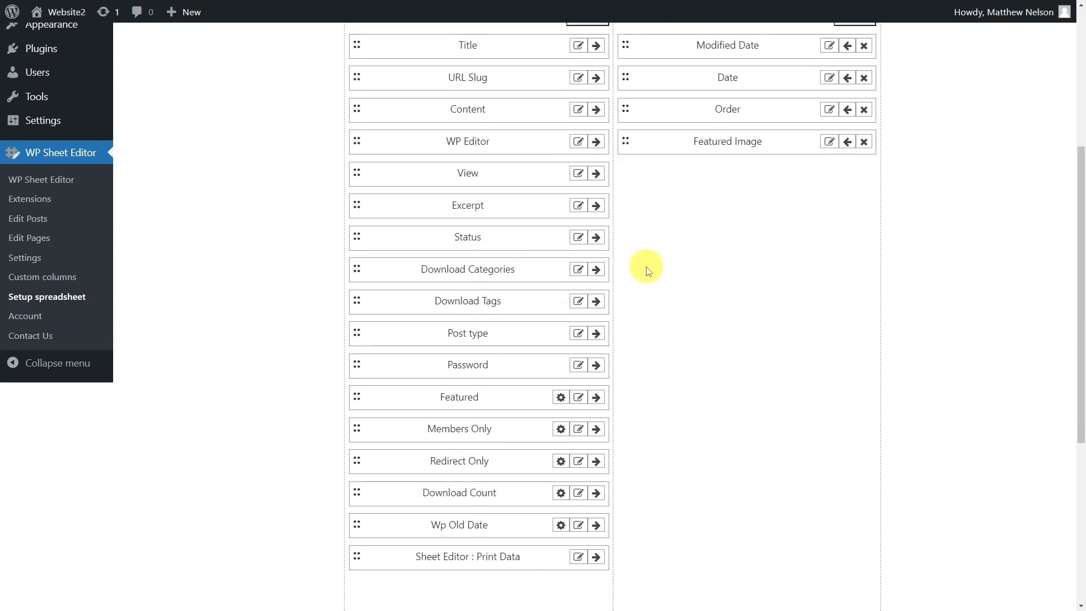
scroll(468, 376, down, 6)
scroll(448, 449, down, 1)
click(357, 516)
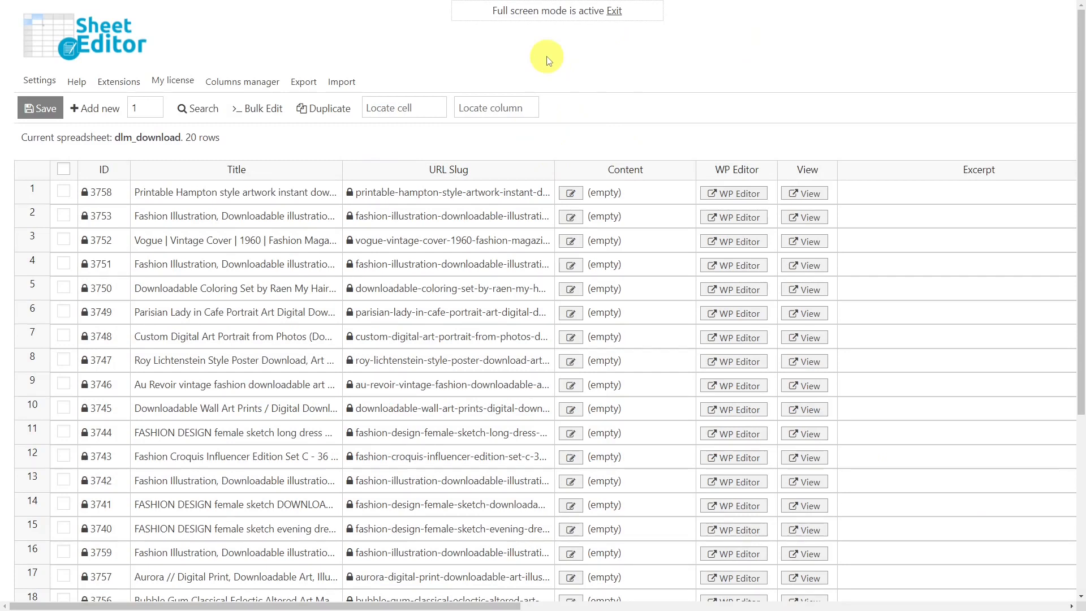
Export all rows of the current search to CSV with the active columns, choosing Google Sheets as the editing app
click(299, 83)
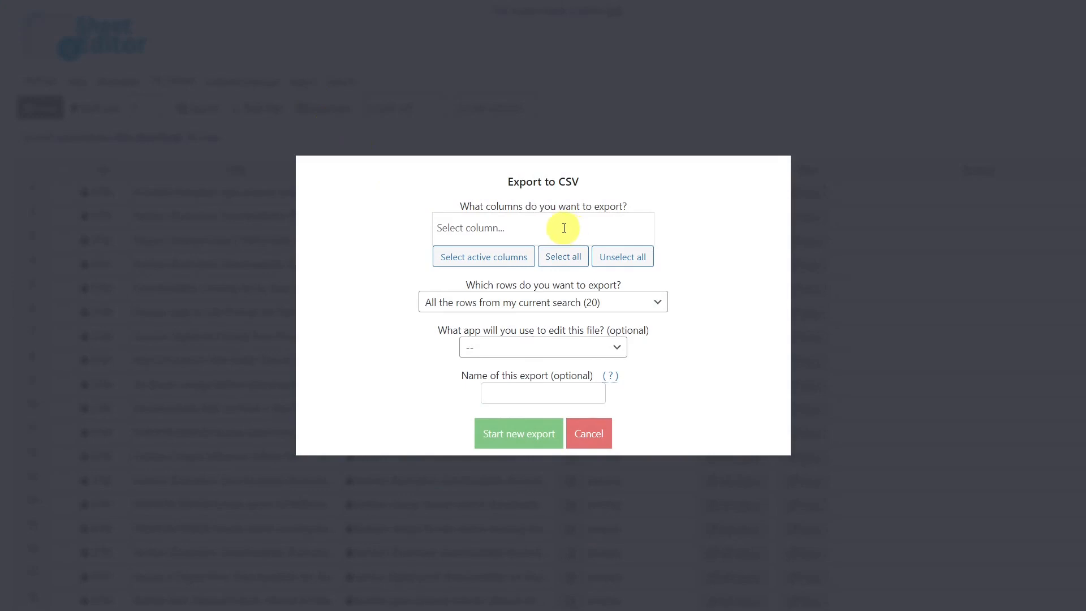
click(508, 258)
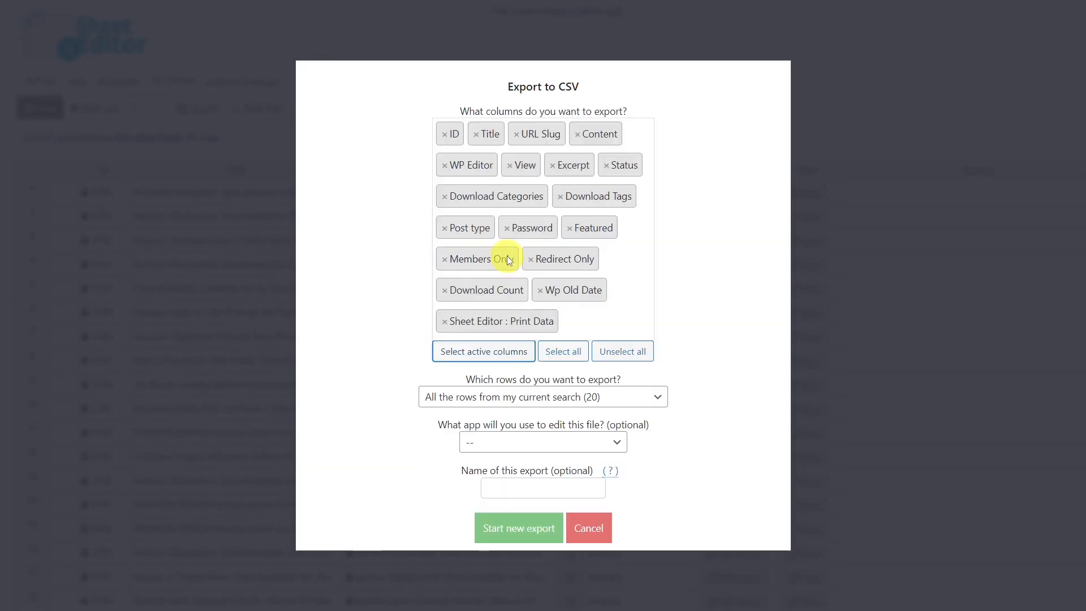
click(615, 447)
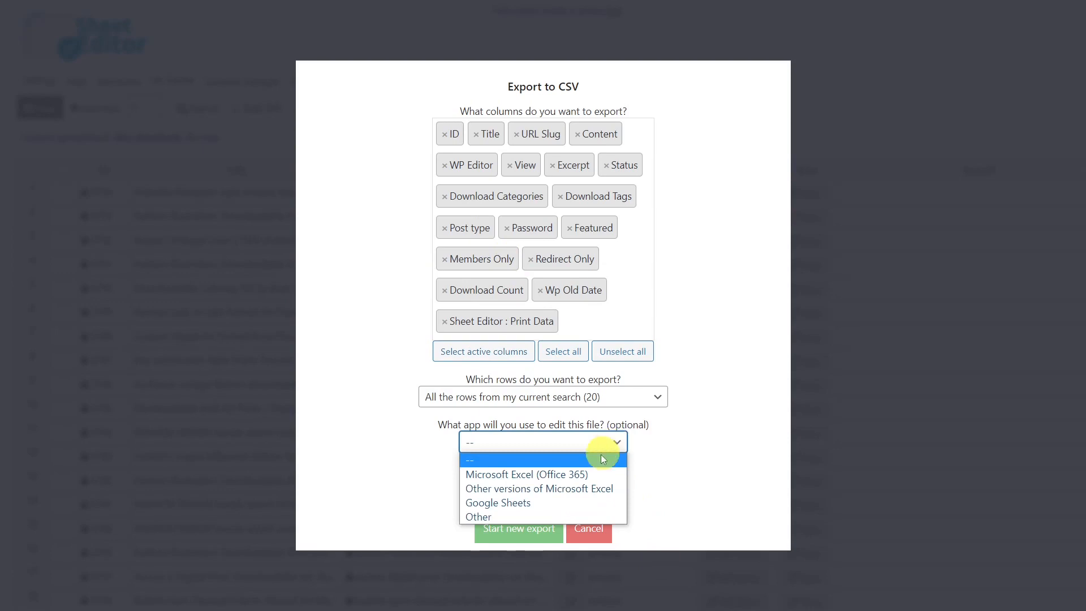
click(524, 503)
click(518, 526)
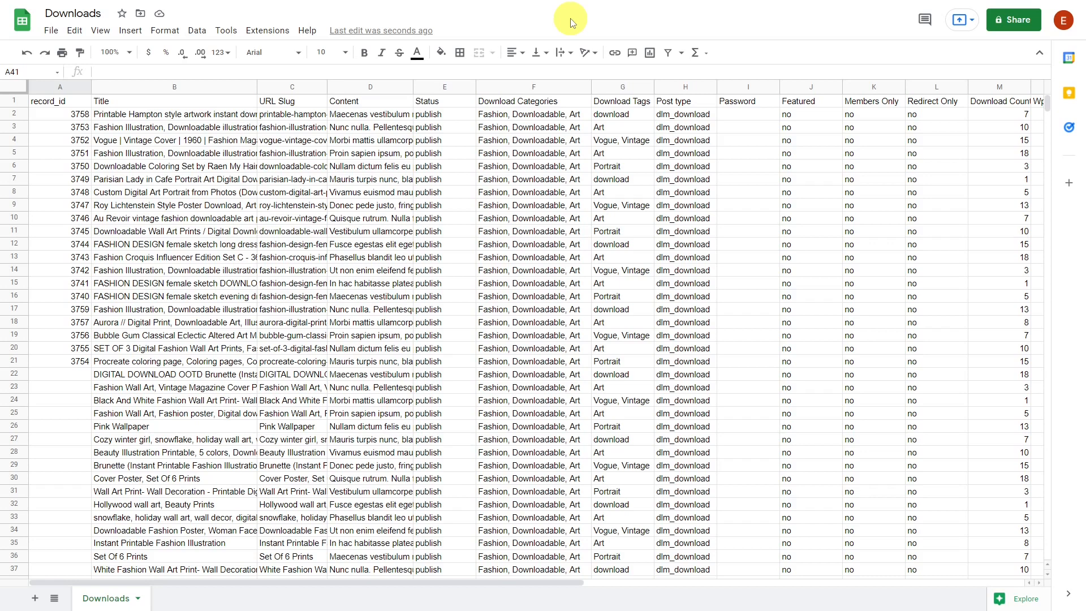
In Google Sheets, download the Downloads sheet as a comma-separated values (.csv) file
click(51, 30)
mouse_move(121, 182)
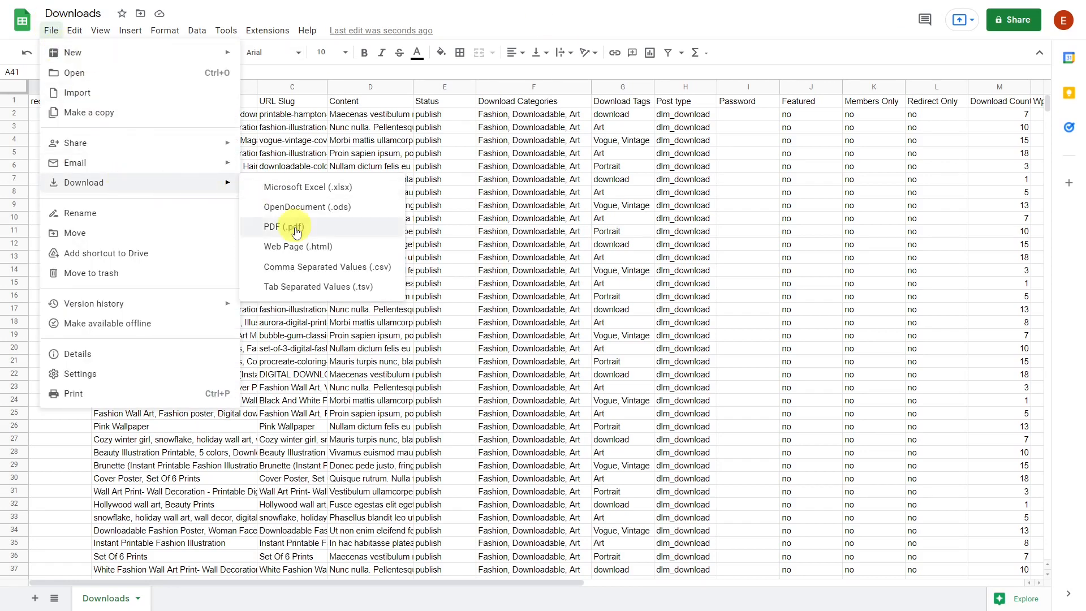
click(300, 266)
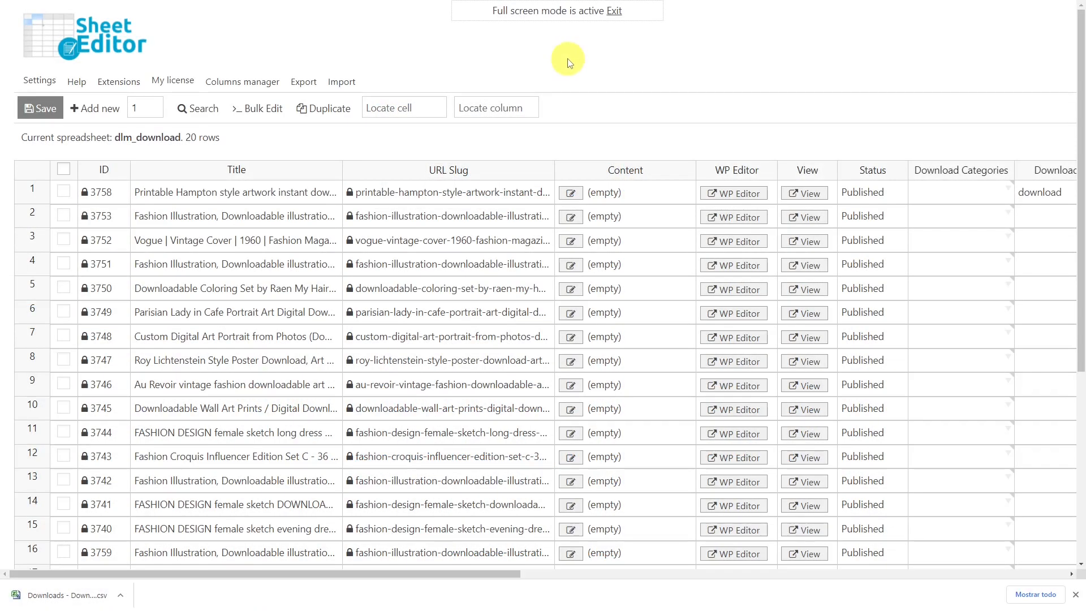
Start a CSV import in WP Sheet Editor from the computer file Downloads - Downloads.csv and import all the columns
click(350, 80)
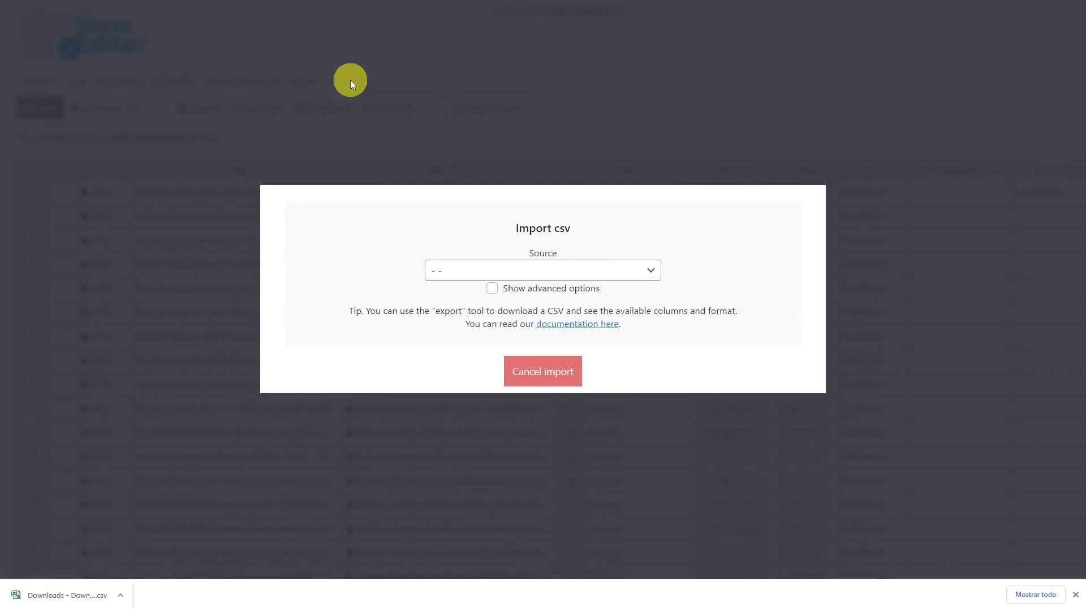
click(601, 273)
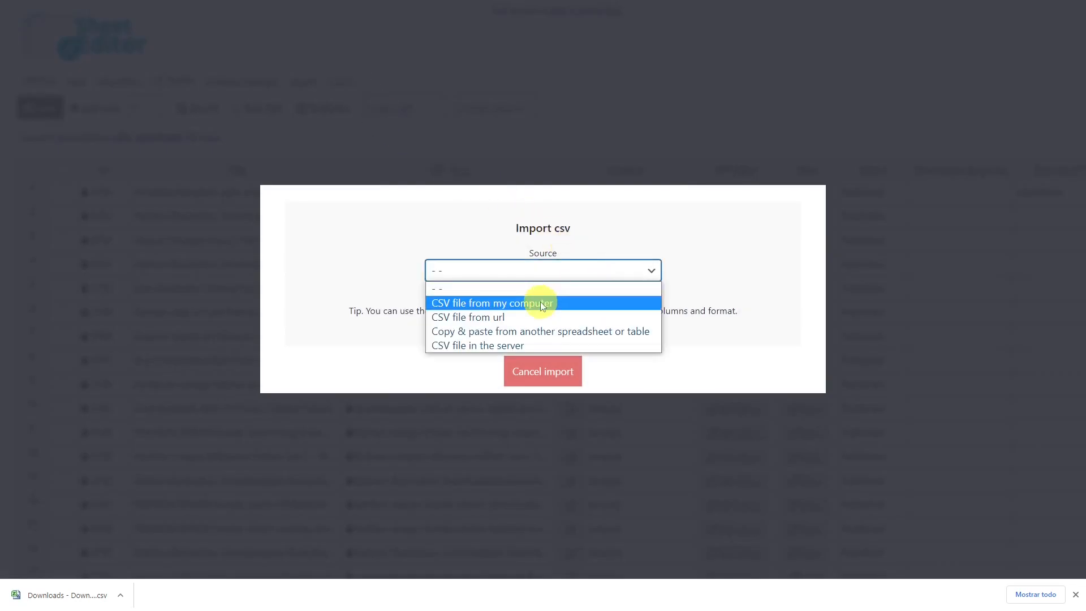
click(542, 304)
drag(59, 596, 533, 266)
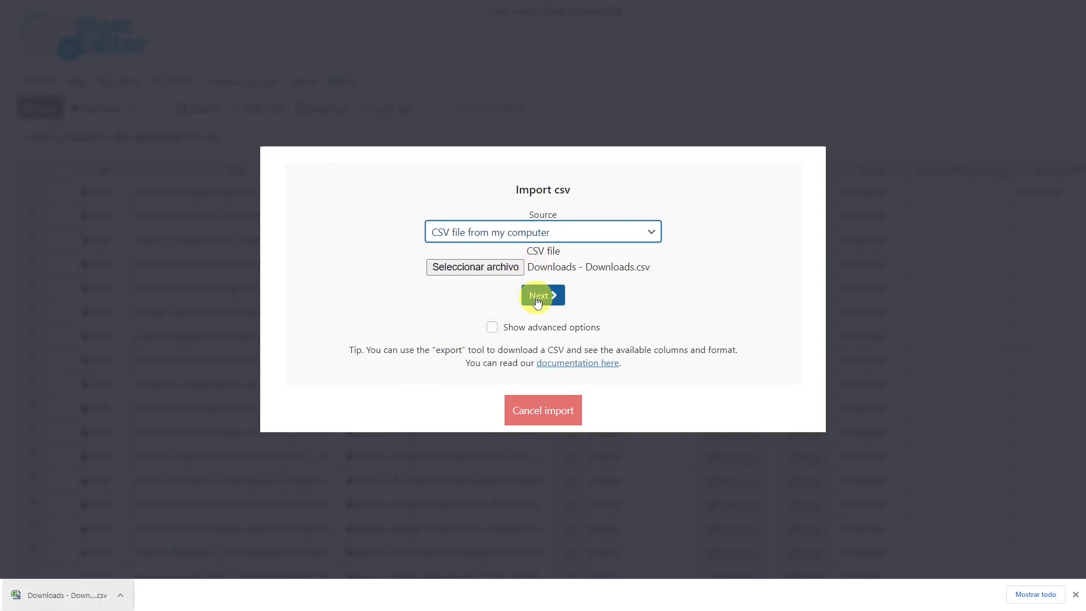
click(538, 299)
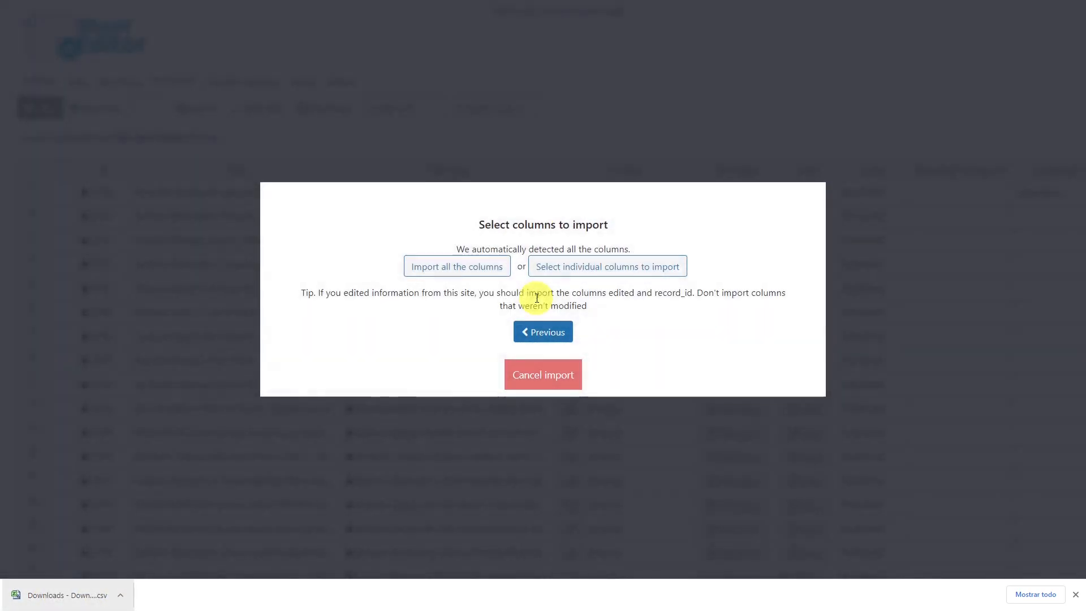
click(483, 274)
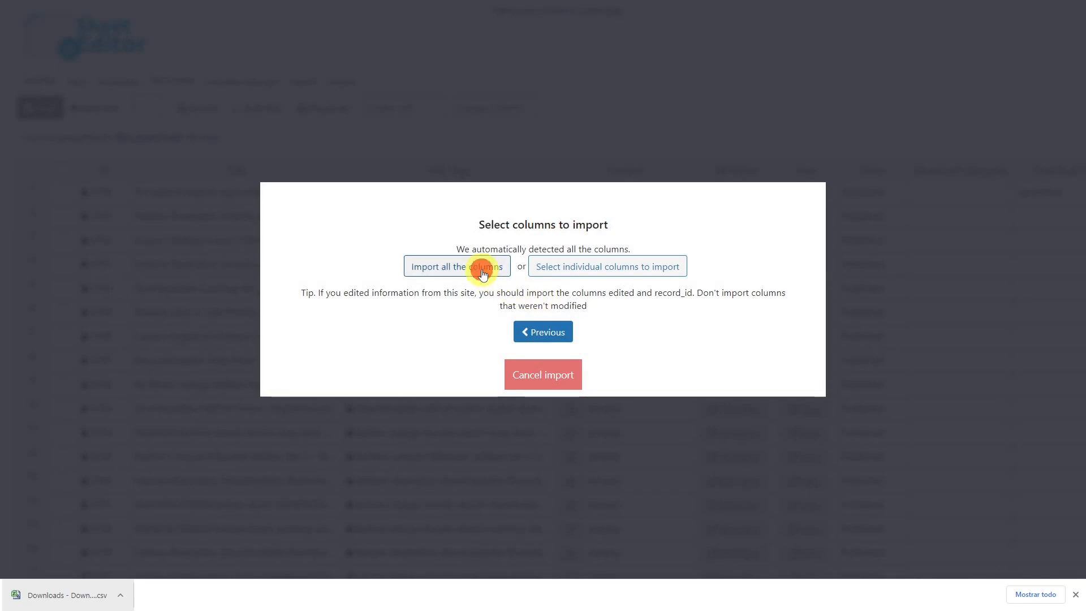
Set the import to create new items and update existing items, matching CSV field record_id with WordPress field ID
click(495, 292)
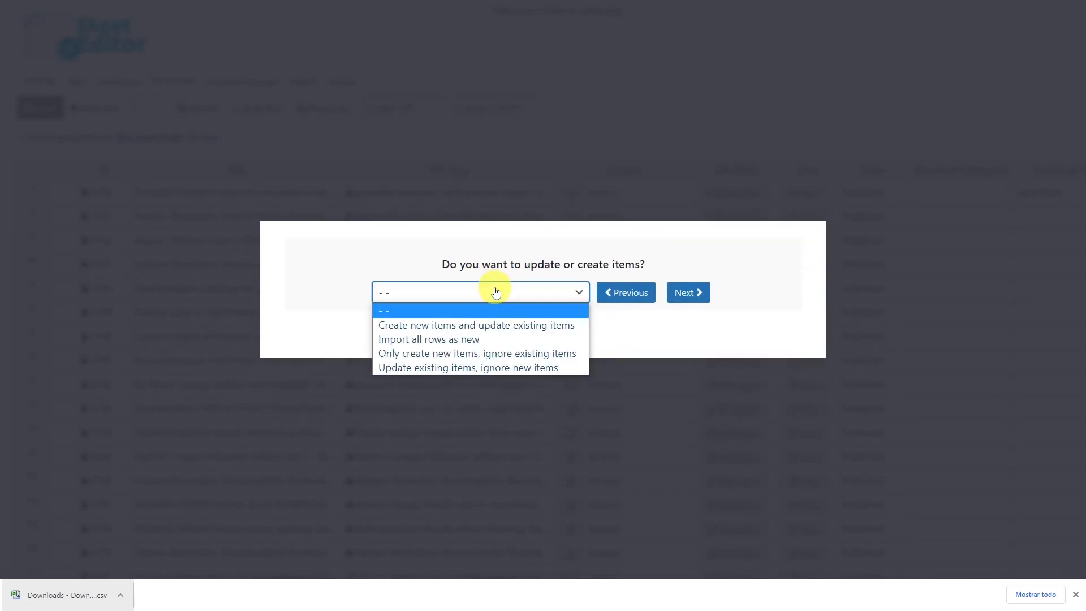
click(499, 326)
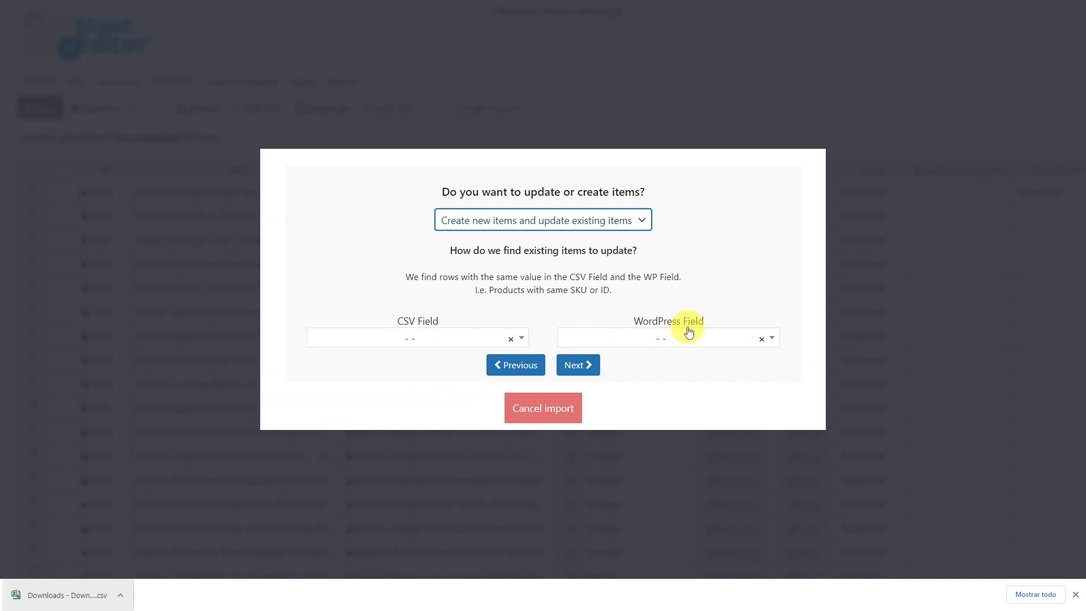
click(517, 340)
click(389, 414)
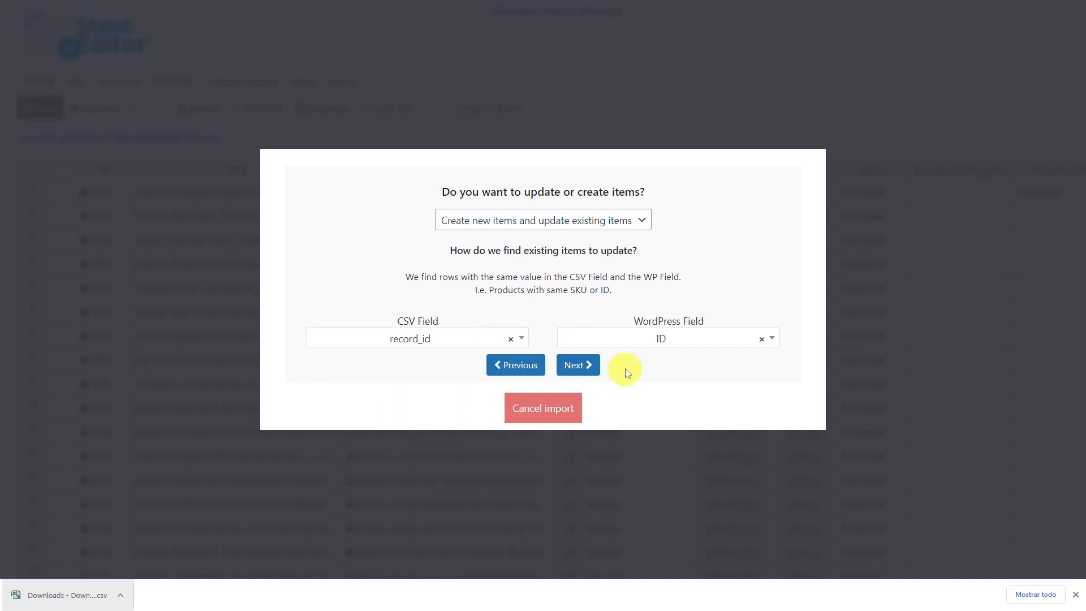
click(589, 365)
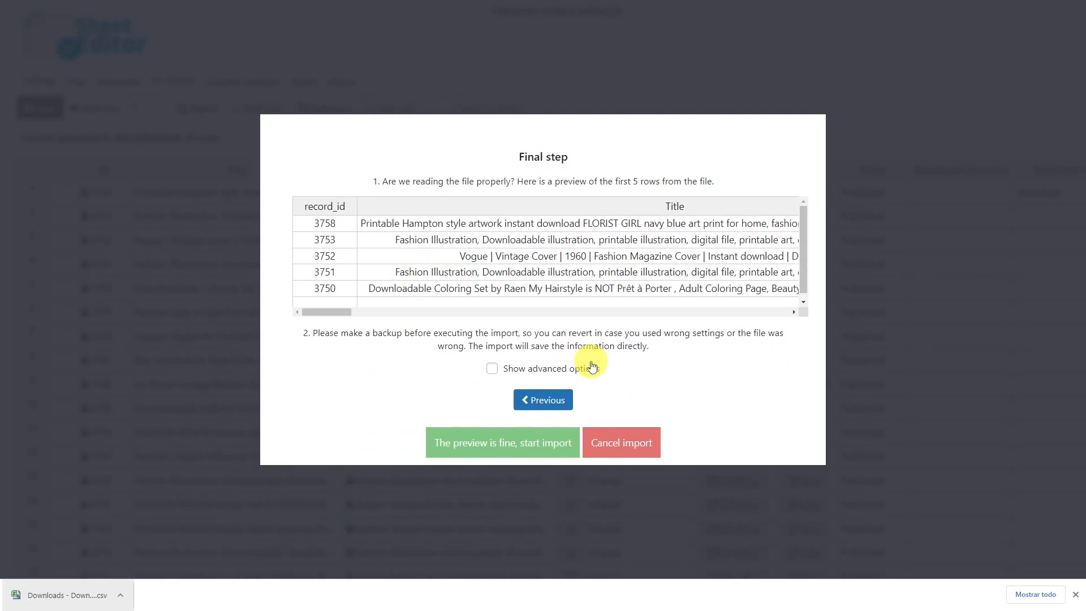
Accept the preview, run the import, and close the import dialog once it finishes
click(531, 442)
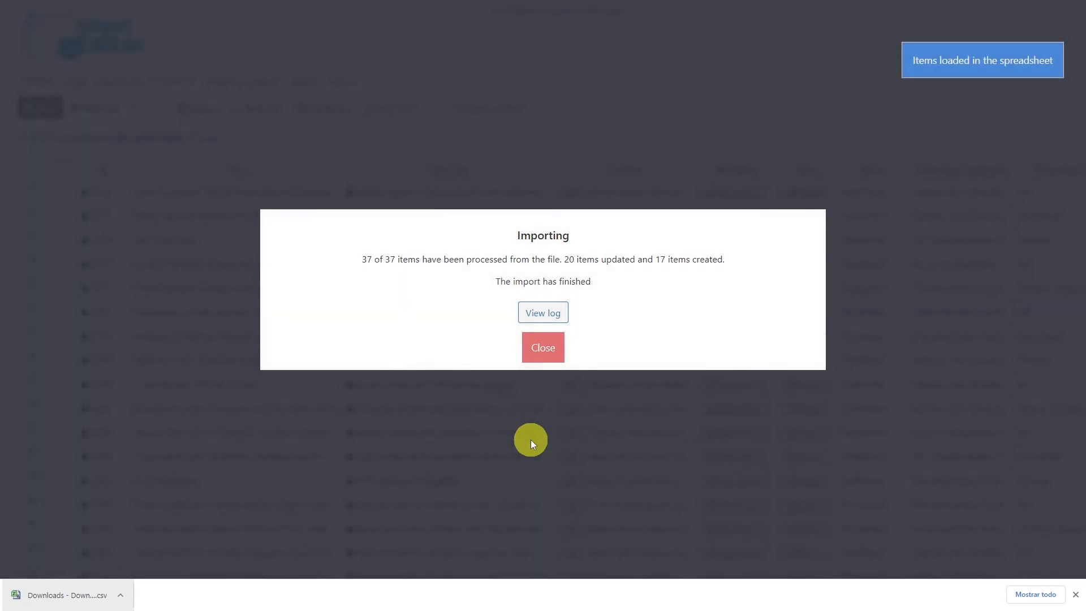
click(544, 349)
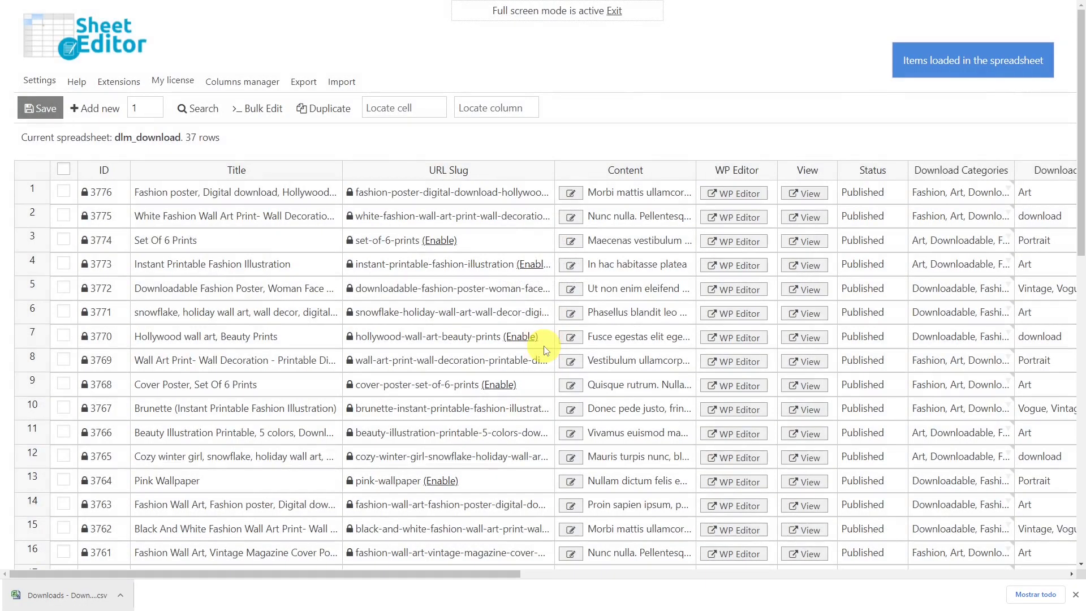